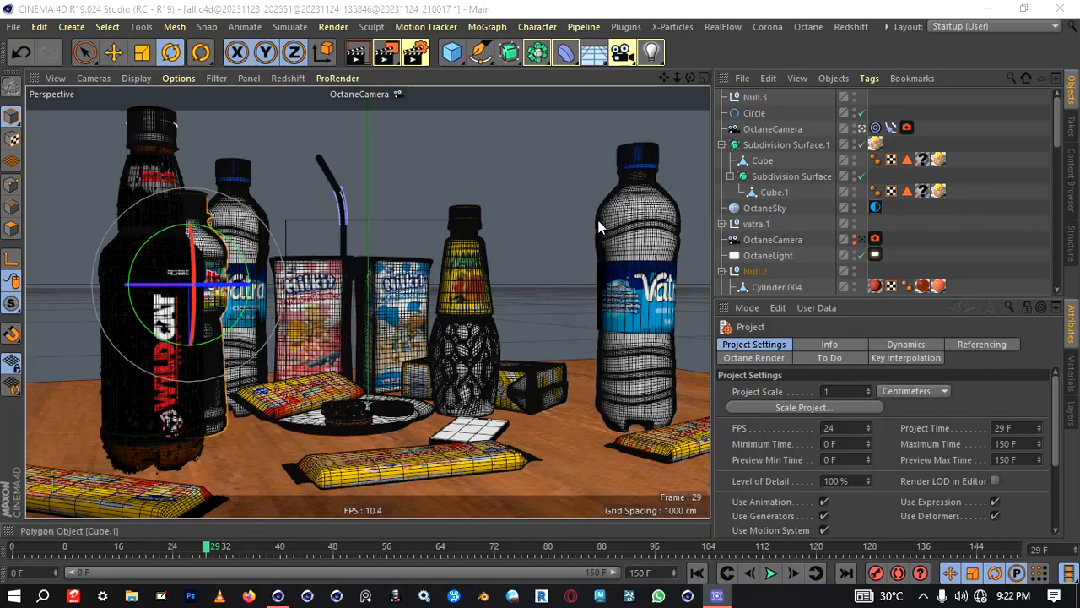
Leave the OctaneCamera view for the default camera and view the whole tabletop arrangement
{"action": "left_click", "coordinate": [861, 129]}
{"action": "left_click_drag", "start_coordinate": [524, 193], "coordinate": [477, 265], "text": "alt"}
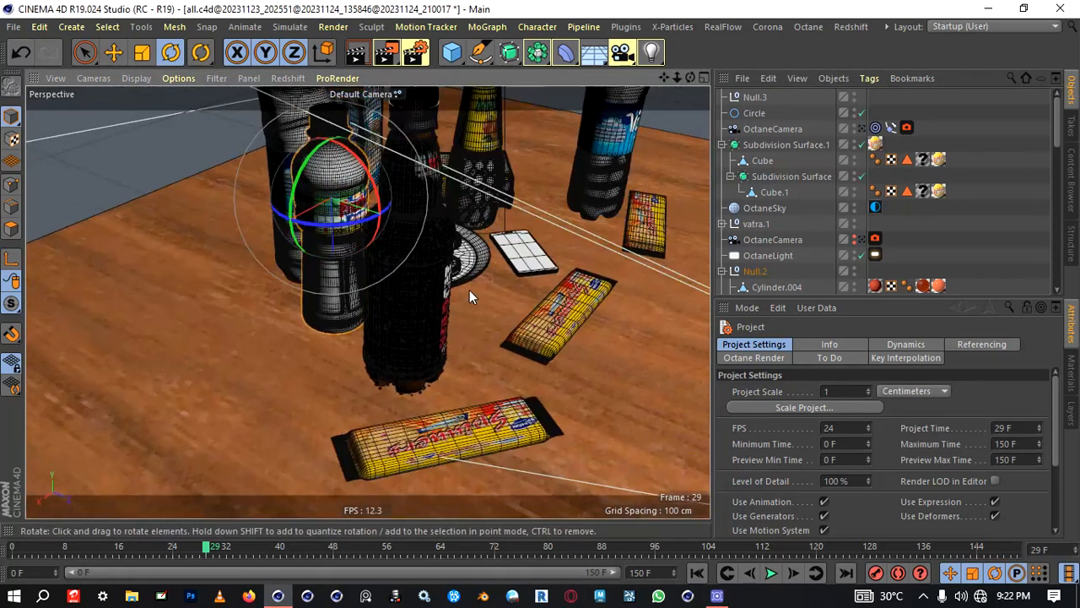
{"action": "middle_click_drag", "start_coordinate": [477, 265], "coordinate": [438, 424], "text": "alt"}
{"action": "left_click_drag", "start_coordinate": [438, 424], "coordinate": [458, 361], "text": "alt"}
{"action": "mouse_move", "coordinate": [469, 315]}
{"action": "left_mouse_down", "text": "alt"}
{"action": "mouse_move", "coordinate": [479, 261]}
{"action": "mouse_move", "coordinate": [628, 253]}
{"action": "mouse_move", "coordinate": [528, 296]}
{"action": "mouse_move", "coordinate": [427, 256]}
{"action": "mouse_move", "coordinate": [494, 267]}
{"action": "mouse_move", "coordinate": [432, 412]}
{"action": "mouse_move", "coordinate": [423, 328]}
{"action": "mouse_move", "coordinate": [302, 289]}
{"action": "mouse_move", "coordinate": [571, 297]}
{"action": "mouse_move", "coordinate": [632, 268]}
{"action": "mouse_move", "coordinate": [508, 304]}
{"action": "mouse_move", "coordinate": [473, 301]}
{"action": "left_mouse_up", "text": "alt"}
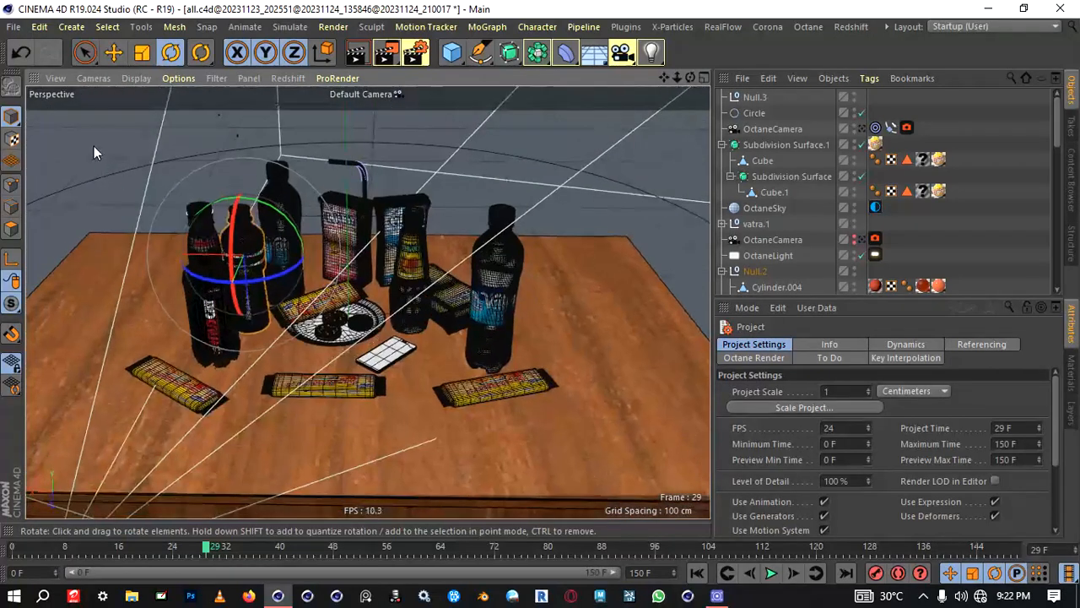
Change the viewport display to plain shading without wireframe lines
{"action": "left_click", "coordinate": [564, 209]}
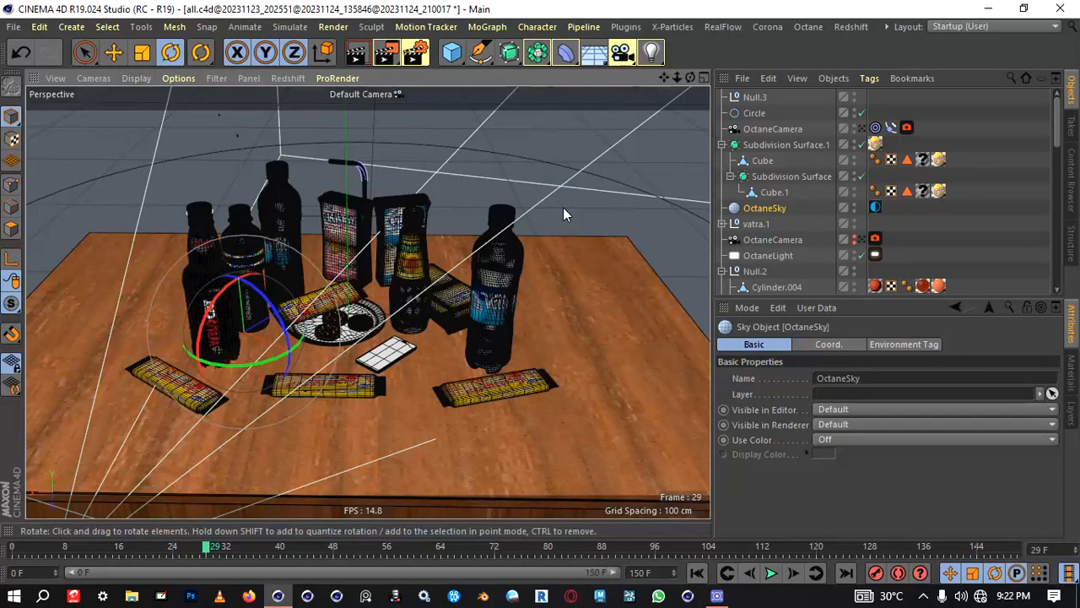
{"action": "key", "text": "n"}
{"action": "key", "text": "Escape"}
Inspect the wooden table and the products standing on it from several sides and distances
{"action": "left_click_drag", "start_coordinate": [569, 311], "coordinate": [433, 314], "text": "alt"}
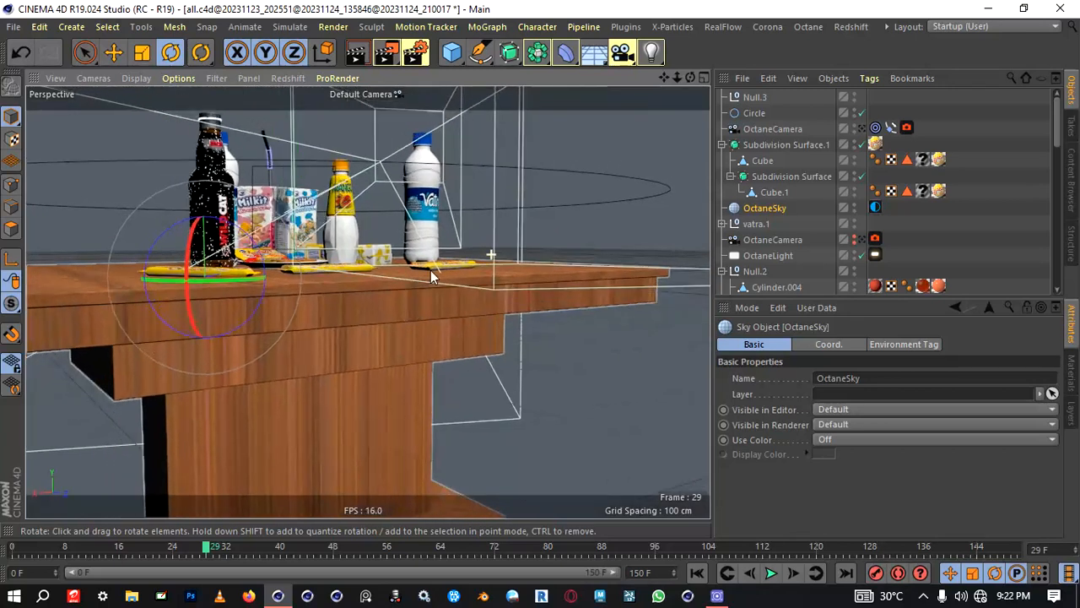
{"action": "left_click_drag", "start_coordinate": [430, 274], "coordinate": [515, 175], "text": "alt"}
{"action": "left_click_drag", "start_coordinate": [430, 225], "coordinate": [325, 215], "text": "alt"}
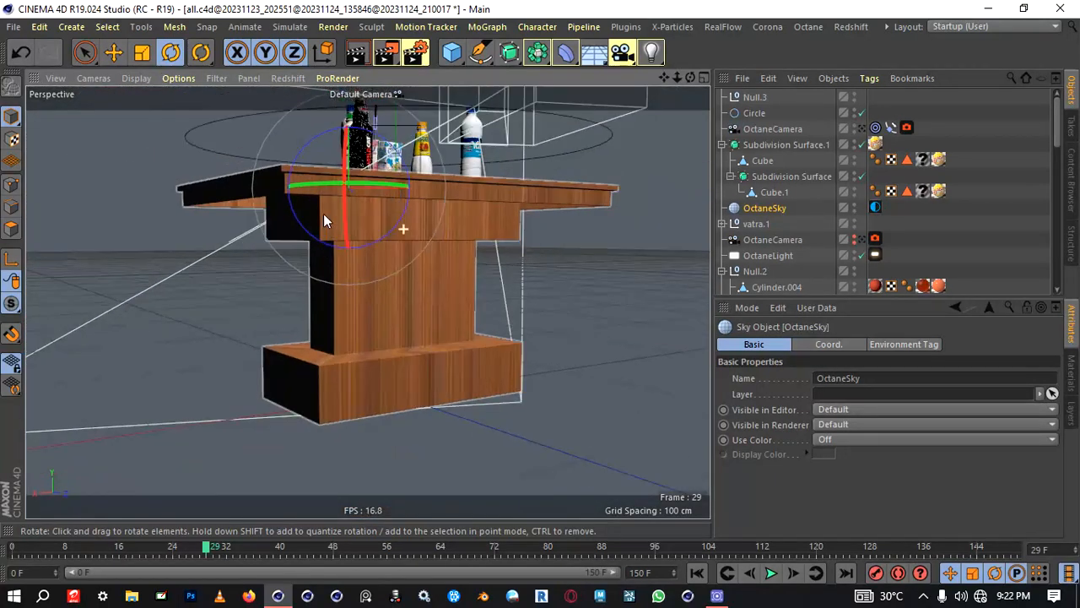
{"action": "left_click_drag", "start_coordinate": [391, 244], "coordinate": [305, 249], "text": "alt"}
{"action": "scroll", "coordinate": [245, 187], "scroll_direction": "up", "scroll_amount": 4}
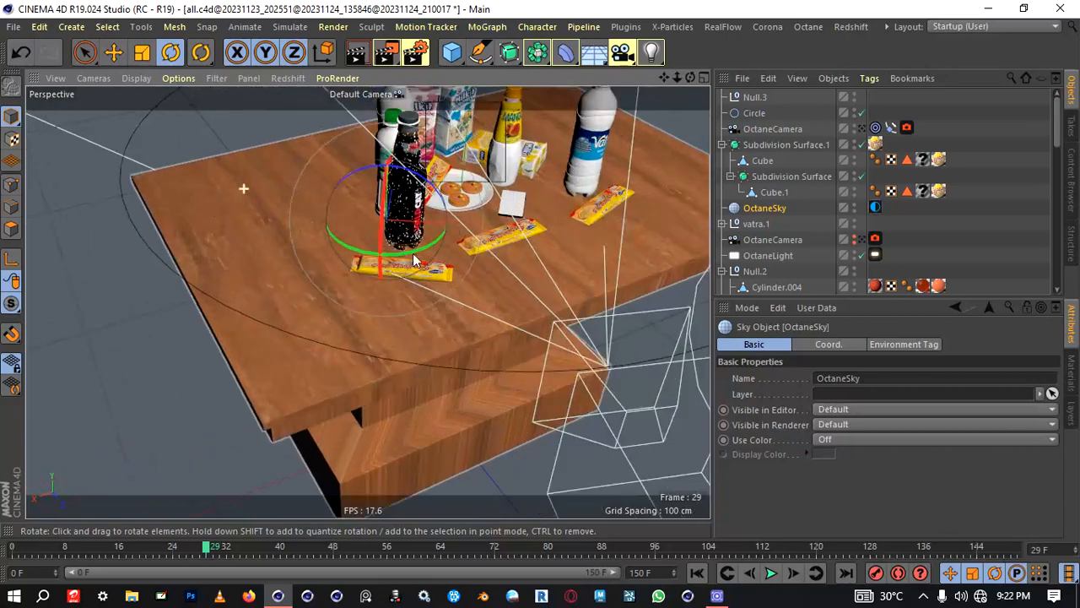
{"action": "scroll", "coordinate": [397, 312], "scroll_direction": "up", "scroll_amount": 5}
{"action": "scroll", "coordinate": [445, 326], "scroll_direction": "up", "scroll_amount": 1}
{"action": "scroll", "coordinate": [445, 326], "scroll_direction": "down", "scroll_amount": 8}
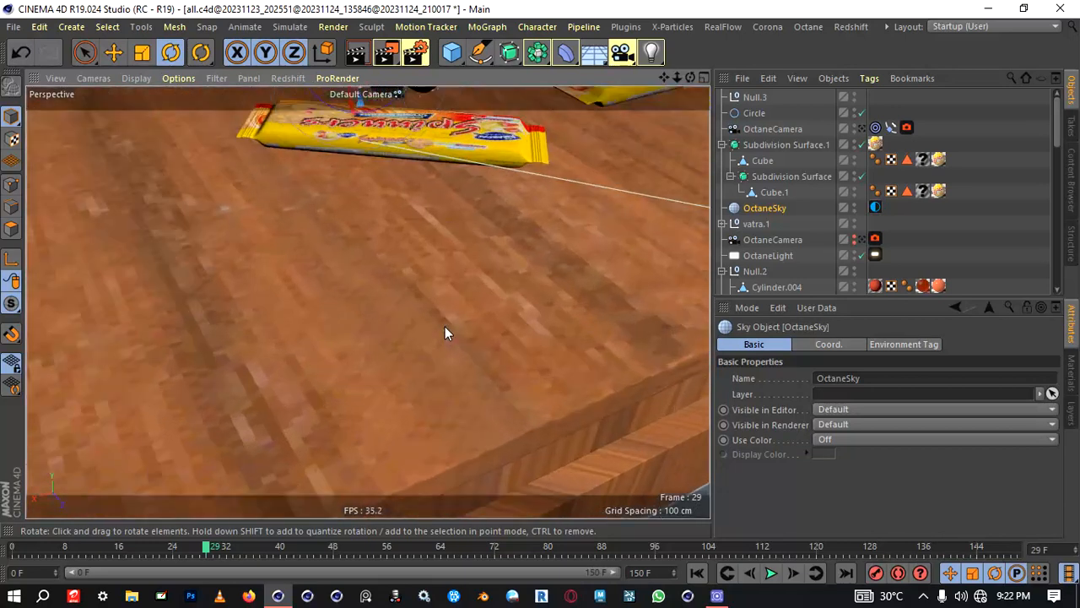
{"action": "left_click_drag", "start_coordinate": [435, 343], "coordinate": [491, 290], "text": "alt"}
{"action": "left_click_drag", "start_coordinate": [422, 330], "coordinate": [416, 369], "text": "alt"}
{"action": "scroll", "coordinate": [436, 342], "scroll_direction": "up", "scroll_amount": 1}
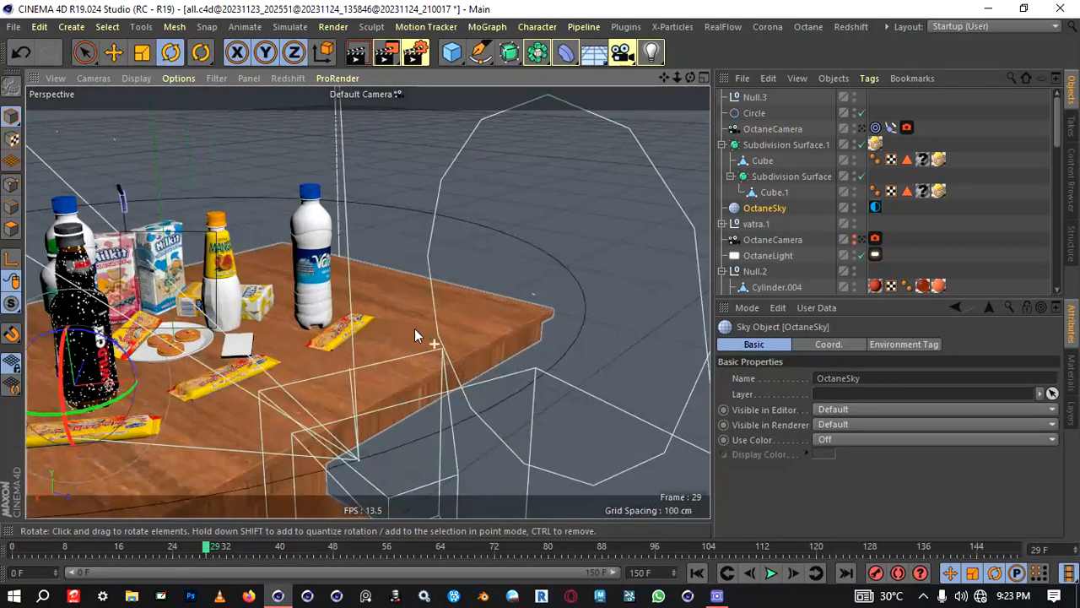
{"action": "scroll", "coordinate": [414, 328], "scroll_direction": "up", "scroll_amount": 1}
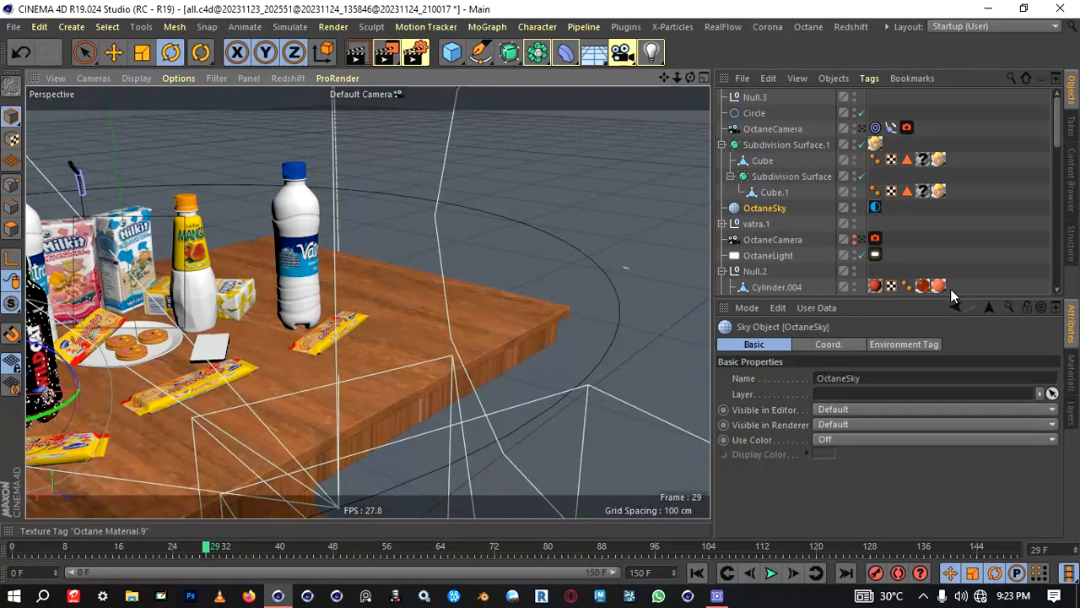
Open the orange biscuit-textured Octane material in a maximised Octane Node Editor
{"action": "left_click", "coordinate": [1069, 365]}
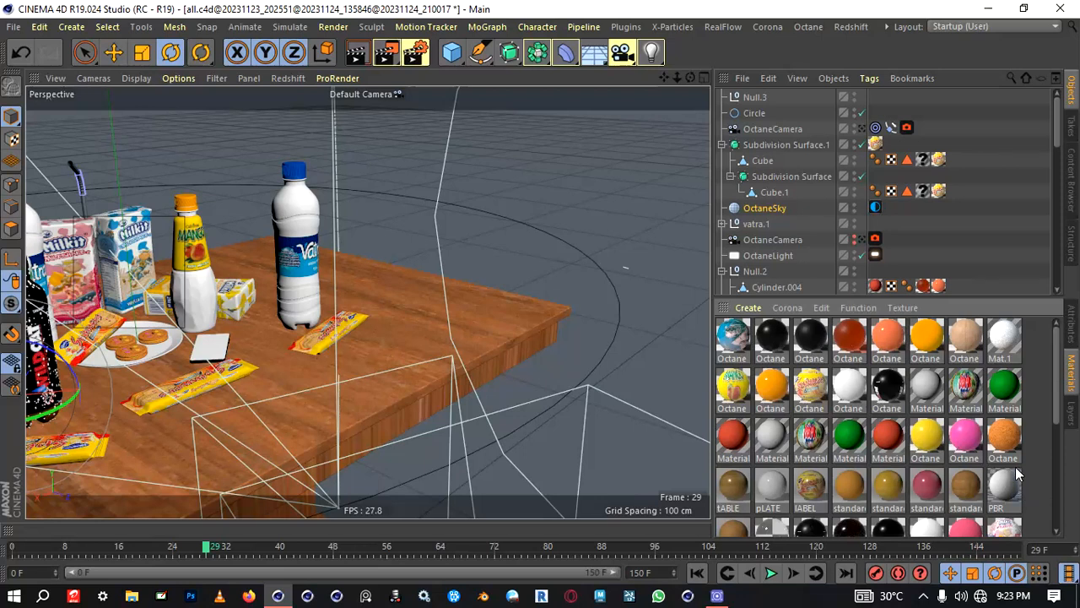
{"action": "double_click", "coordinate": [1006, 438]}
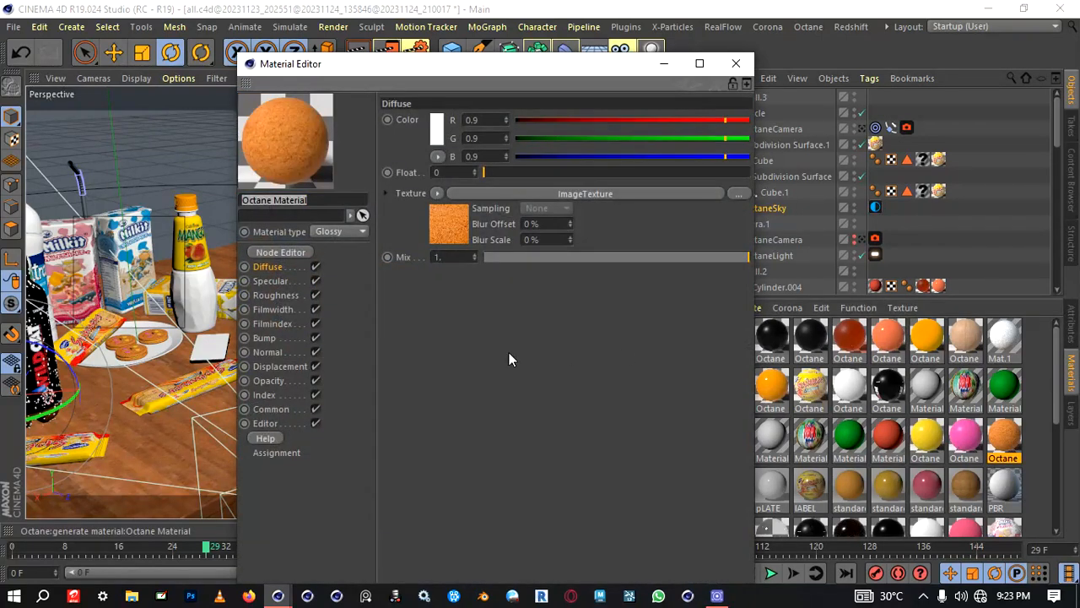
{"action": "left_click", "coordinate": [286, 253]}
{"action": "left_click_drag", "start_coordinate": [569, 135], "coordinate": [454, 78]}
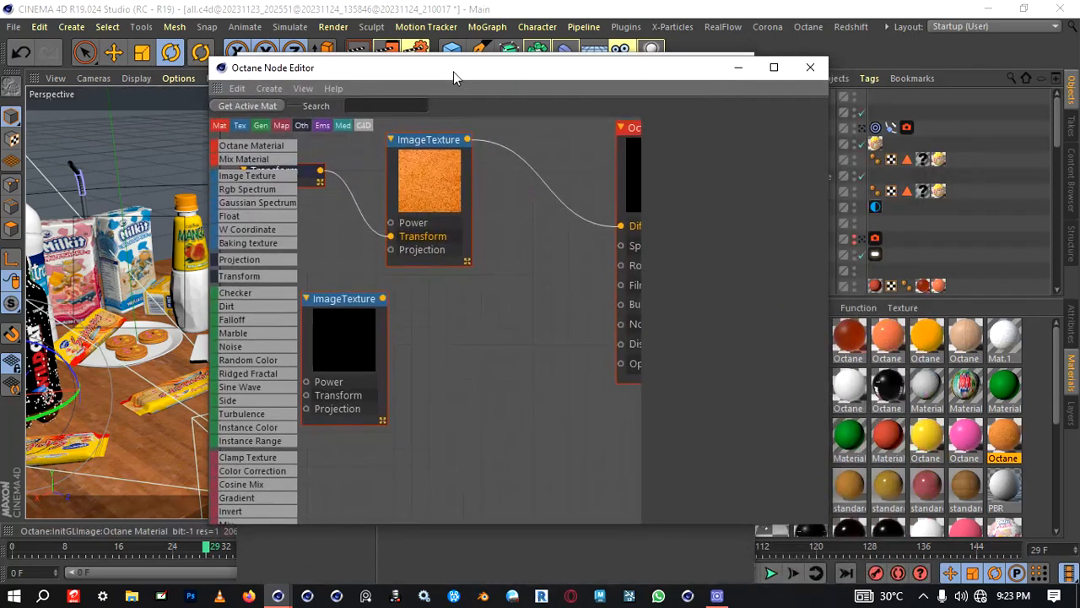
{"action": "left_click", "coordinate": [773, 68]}
Examine the shader settings of the ImageTexture node feeding the material's diffuse channel, and minimise the node editor
{"action": "scroll", "coordinate": [587, 137], "scroll_direction": "down", "scroll_amount": 3}
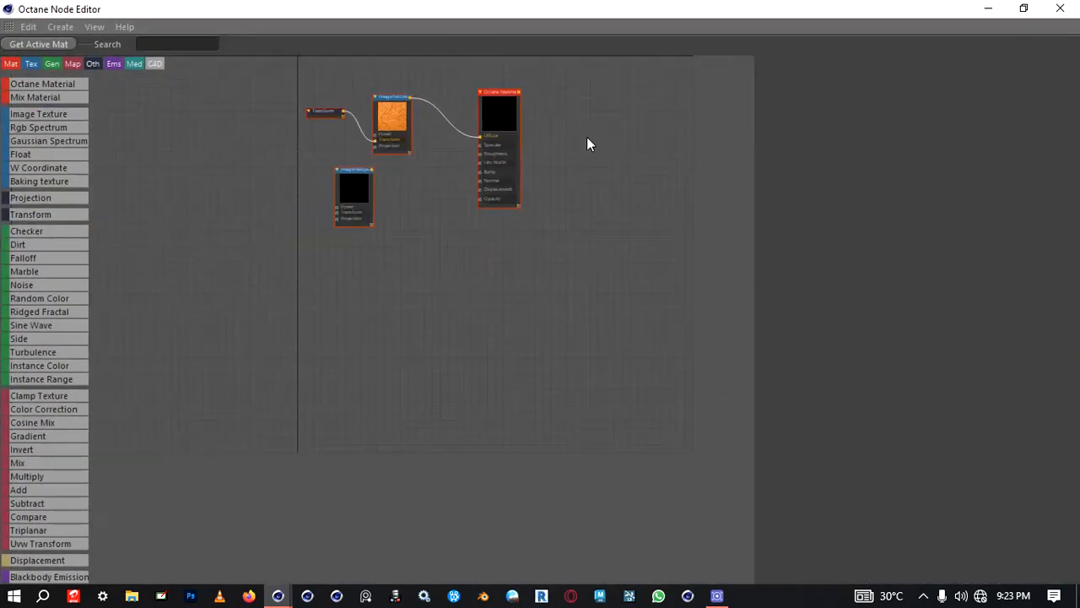
{"action": "scroll", "coordinate": [442, 108], "scroll_direction": "up", "scroll_amount": 4}
{"action": "scroll", "coordinate": [530, 138], "scroll_direction": "up", "scroll_amount": 4}
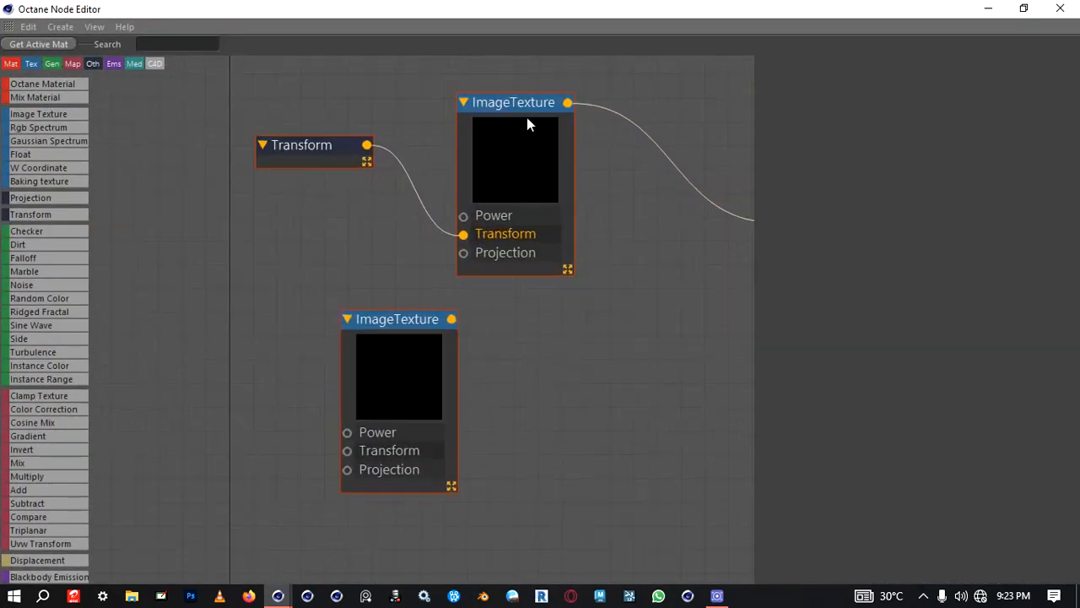
{"action": "left_click", "coordinate": [538, 152]}
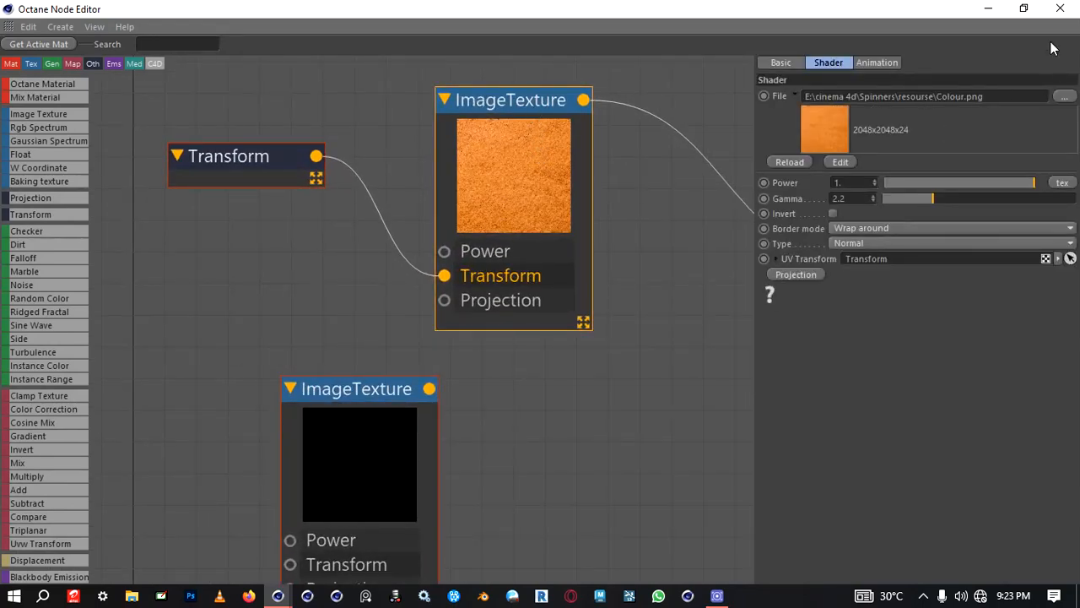
{"action": "left_click", "coordinate": [989, 10]}
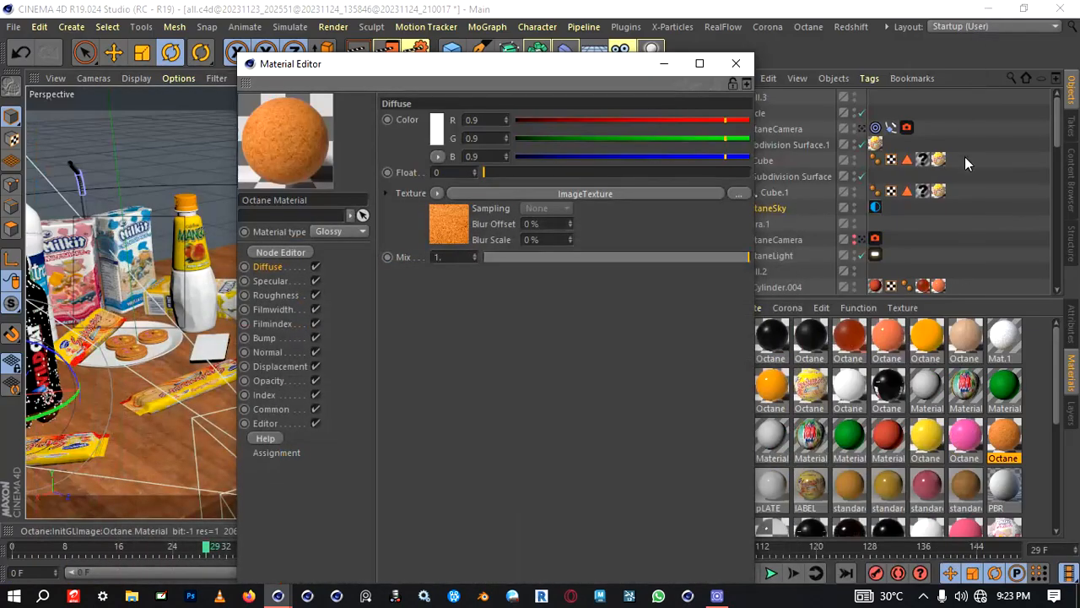
Select the wood material Octane Material.8 and bring its node network up in the Octane Node Editor
{"action": "scroll", "coordinate": [934, 413], "scroll_direction": "down", "scroll_amount": 2}
{"action": "scroll", "coordinate": [928, 451], "scroll_direction": "up", "scroll_amount": 2}
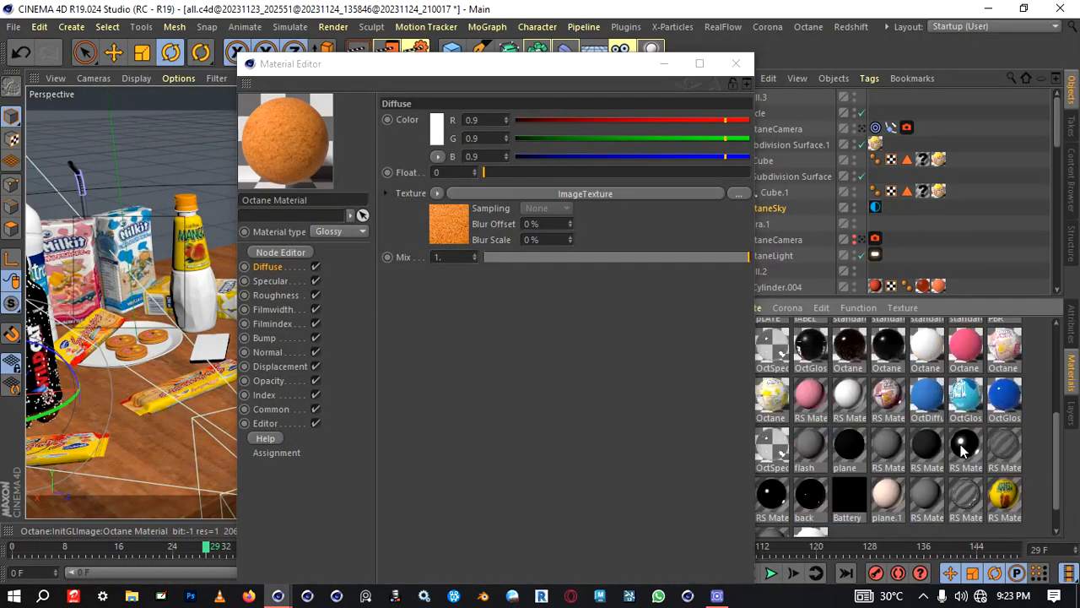
{"action": "left_click", "coordinate": [969, 332]}
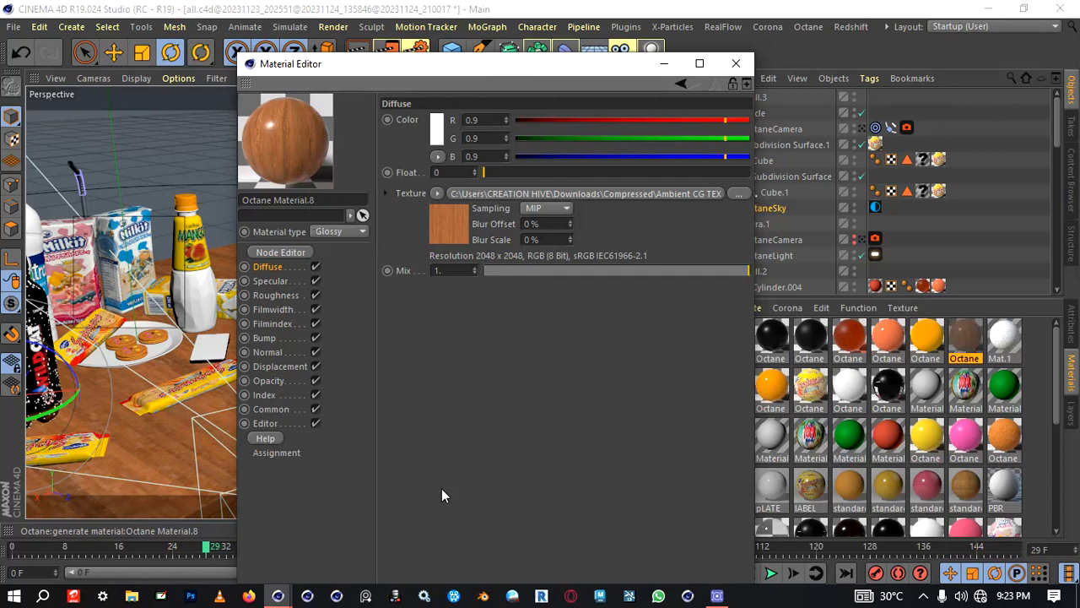
{"action": "left_click", "coordinate": [288, 595]}
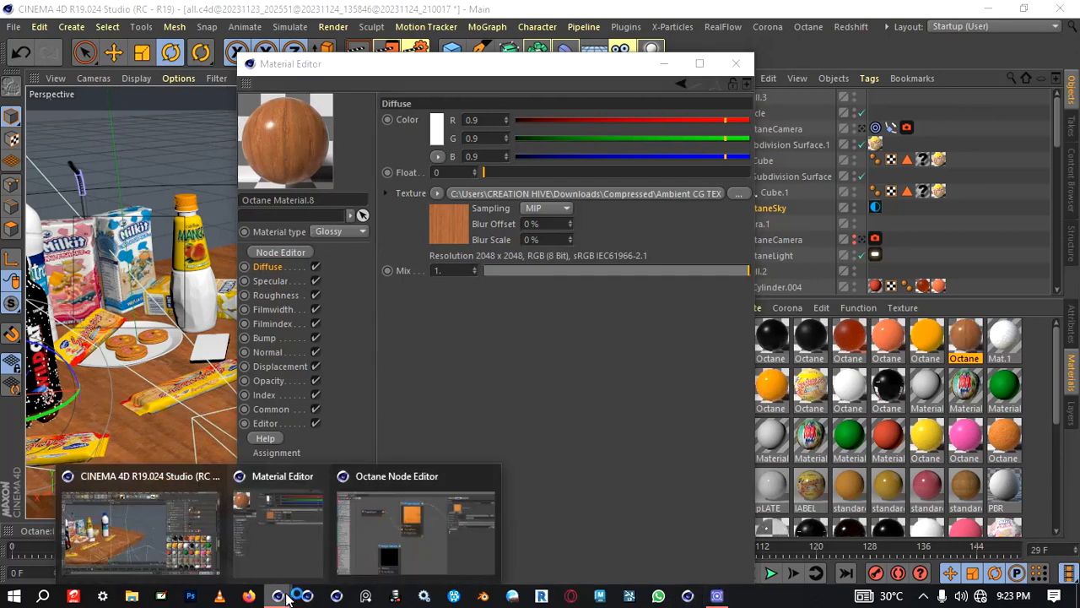
{"action": "left_click", "coordinate": [359, 541]}
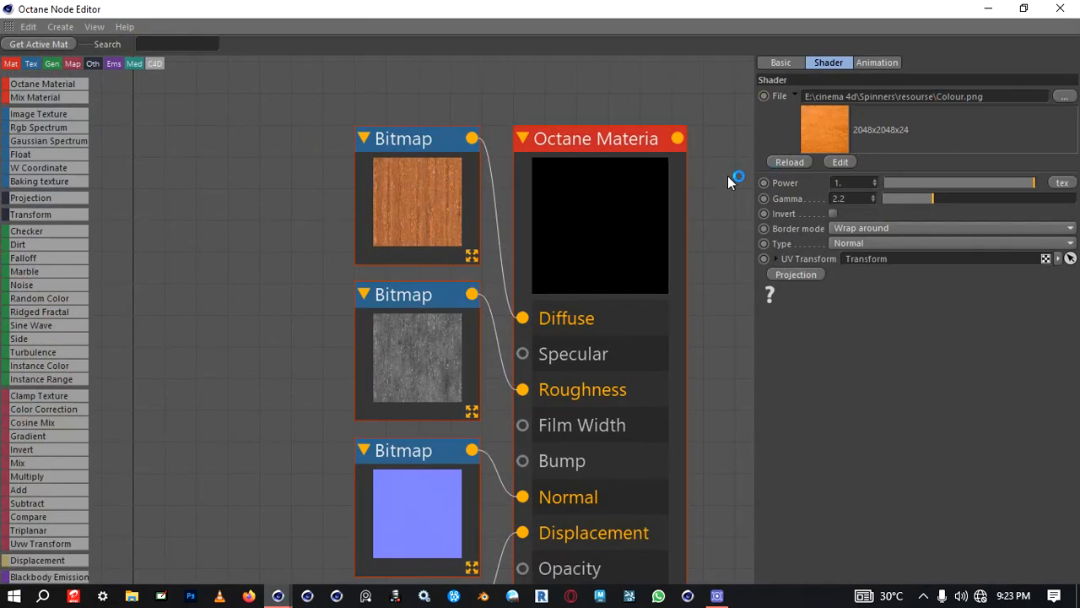
Space out the wood material's output node and displacement bitmap node, and close the node and material editors
{"action": "scroll", "coordinate": [730, 182], "scroll_direction": "down", "scroll_amount": 5}
{"action": "scroll", "coordinate": [703, 205], "scroll_direction": "up", "scroll_amount": 1}
{"action": "left_click_drag", "start_coordinate": [627, 219], "coordinate": [687, 200]}
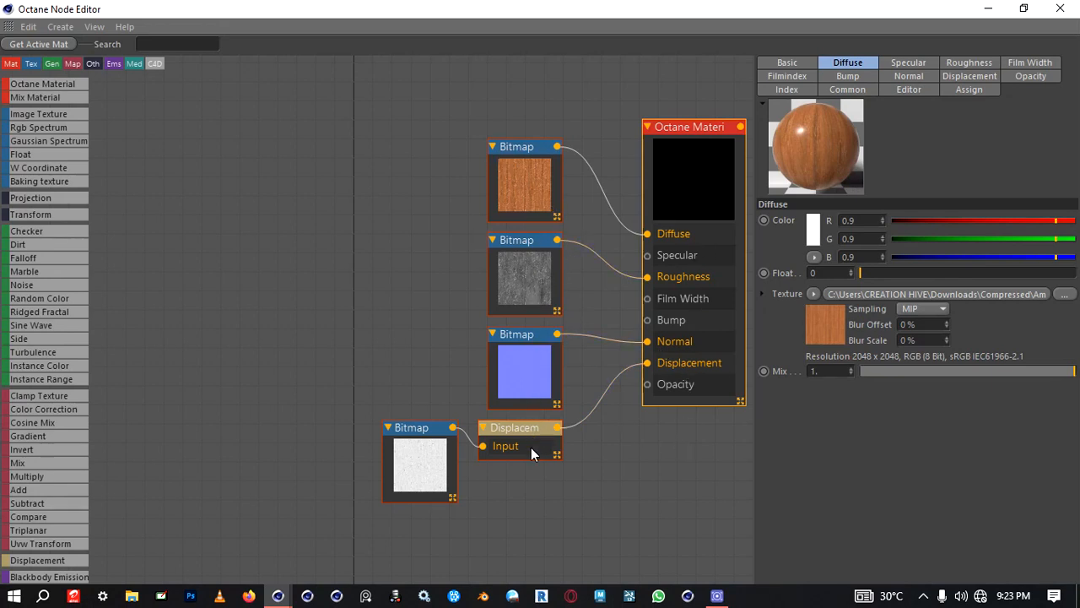
{"action": "left_click_drag", "start_coordinate": [430, 439], "coordinate": [415, 437]}
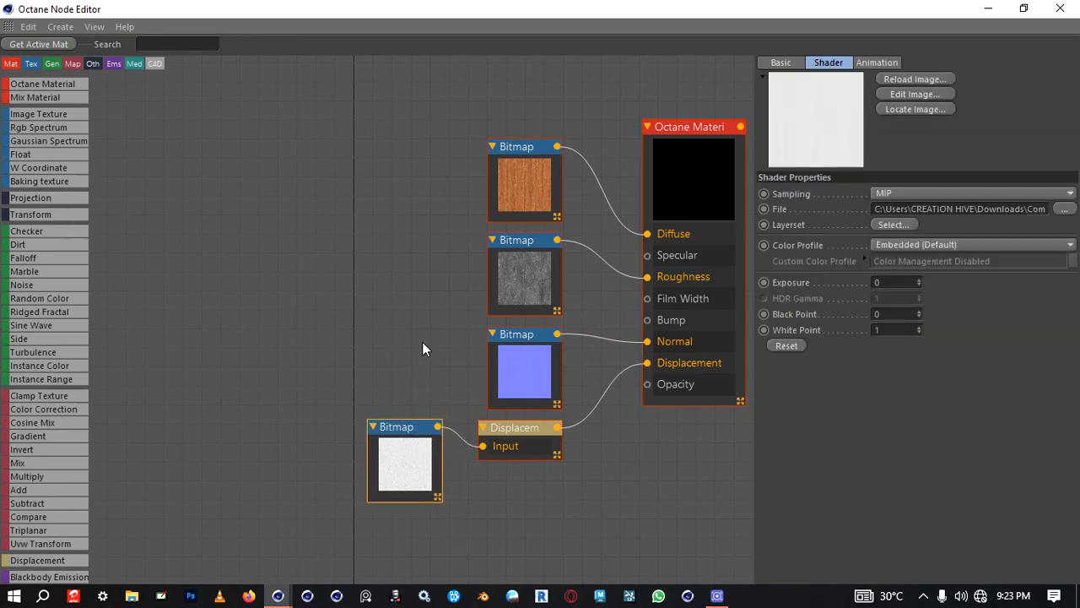
{"action": "left_click", "coordinate": [1059, 8]}
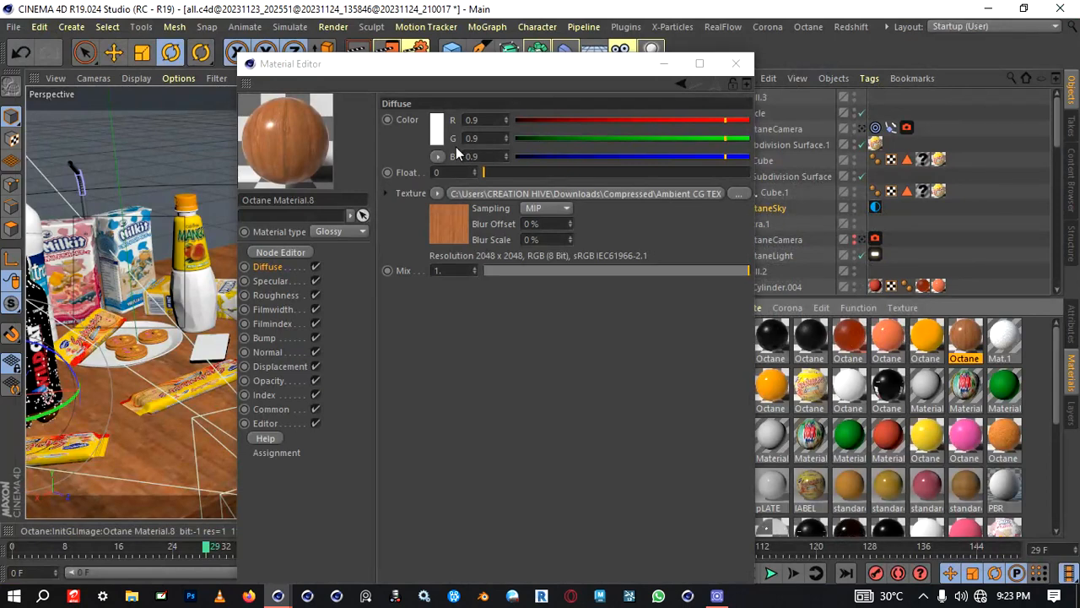
{"action": "left_click", "coordinate": [736, 63]}
Examine the placement of the table, area light, camera and circular camera path from all around the scene
{"action": "mouse_move", "coordinate": [510, 294]}
{"action": "left_mouse_down", "text": "alt"}
{"action": "mouse_move", "coordinate": [296, 380]}
{"action": "mouse_move", "coordinate": [351, 283]}
{"action": "mouse_move", "coordinate": [414, 312]}
{"action": "mouse_move", "coordinate": [509, 313]}
{"action": "left_mouse_up", "text": "alt"}
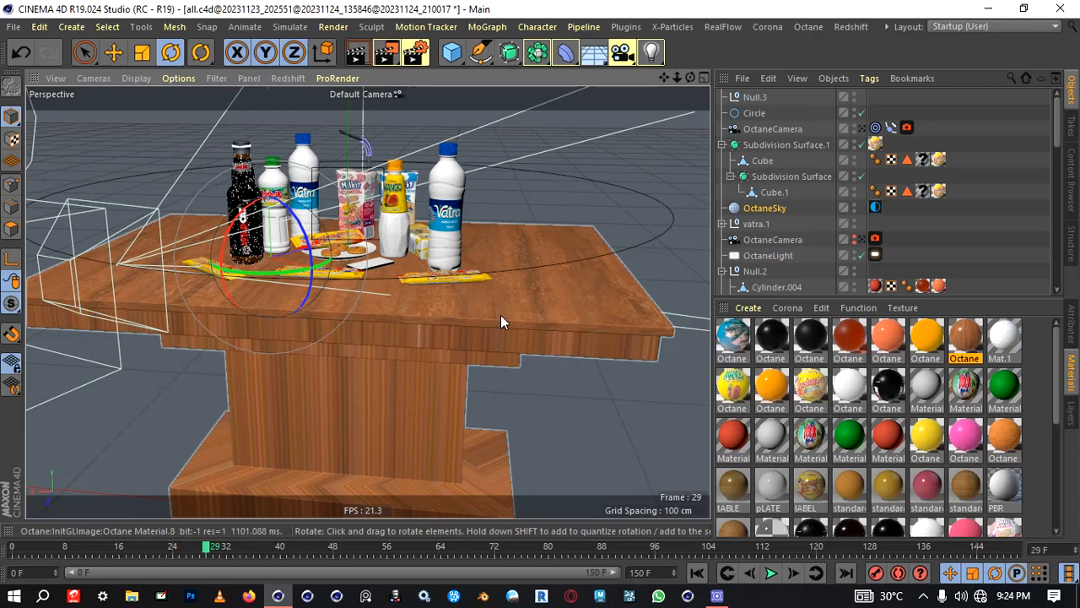
{"action": "scroll", "coordinate": [325, 246], "scroll_direction": "down", "scroll_amount": 8}
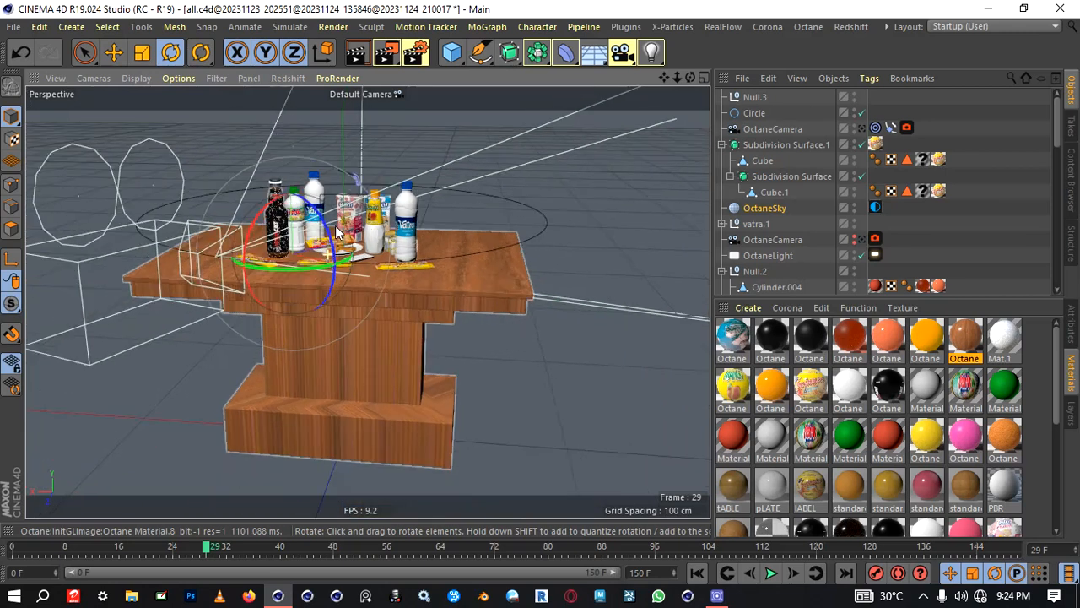
{"action": "left_click_drag", "start_coordinate": [496, 275], "coordinate": [528, 313], "text": "alt"}
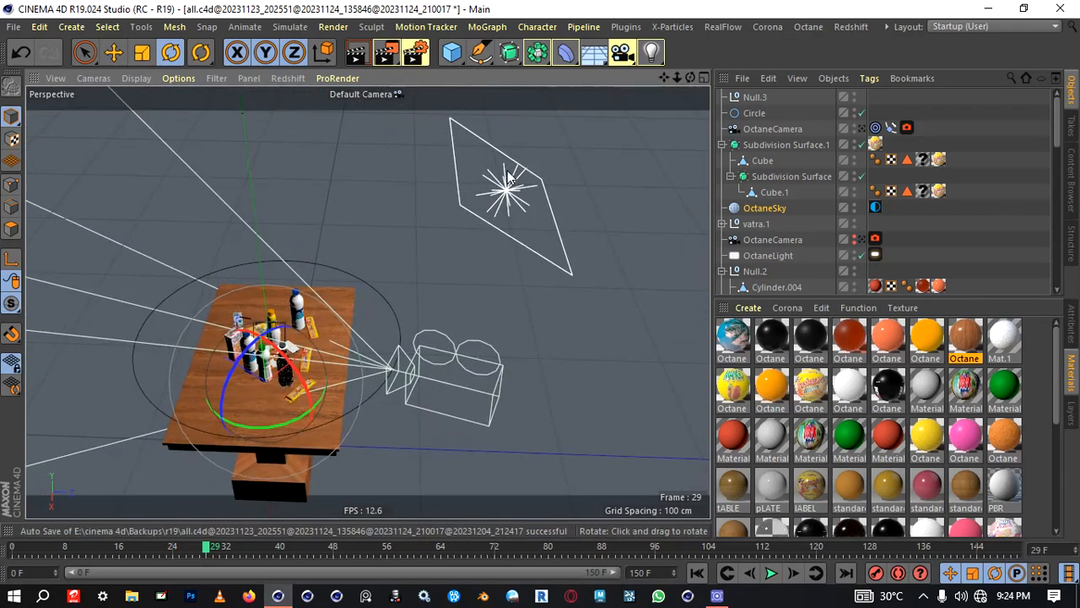
{"action": "left_click_drag", "start_coordinate": [607, 277], "coordinate": [228, 319], "text": "alt"}
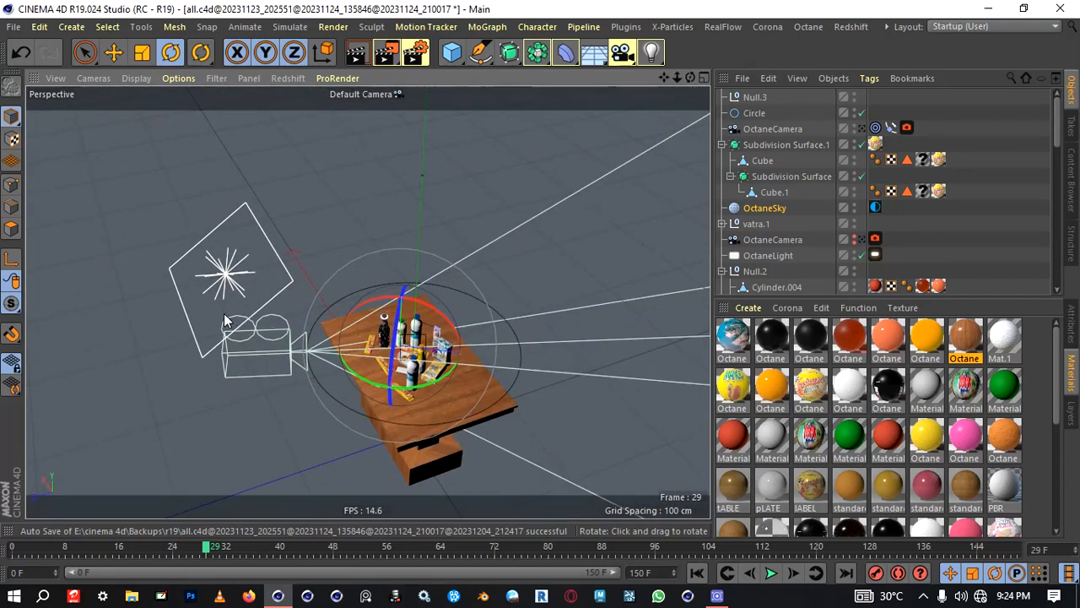
{"action": "left_click_drag", "start_coordinate": [292, 311], "coordinate": [222, 229], "text": "alt"}
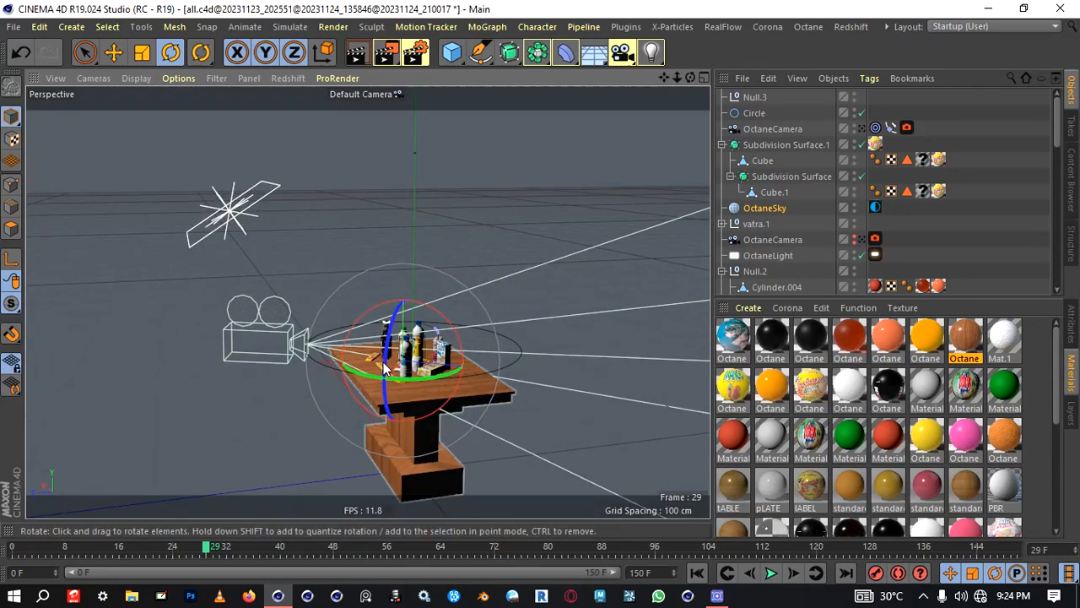
{"action": "scroll", "coordinate": [384, 349], "scroll_direction": "up", "scroll_amount": 6}
{"action": "left_click_drag", "start_coordinate": [384, 347], "coordinate": [654, 330], "text": "alt"}
{"action": "left_click_drag", "start_coordinate": [344, 341], "coordinate": [424, 396], "text": "alt"}
{"action": "left_click_drag", "start_coordinate": [482, 364], "coordinate": [447, 290], "text": "alt"}
{"action": "left_click_drag", "start_coordinate": [575, 316], "coordinate": [346, 333], "text": "alt"}
{"action": "left_click_drag", "start_coordinate": [394, 281], "coordinate": [369, 244], "text": "alt"}
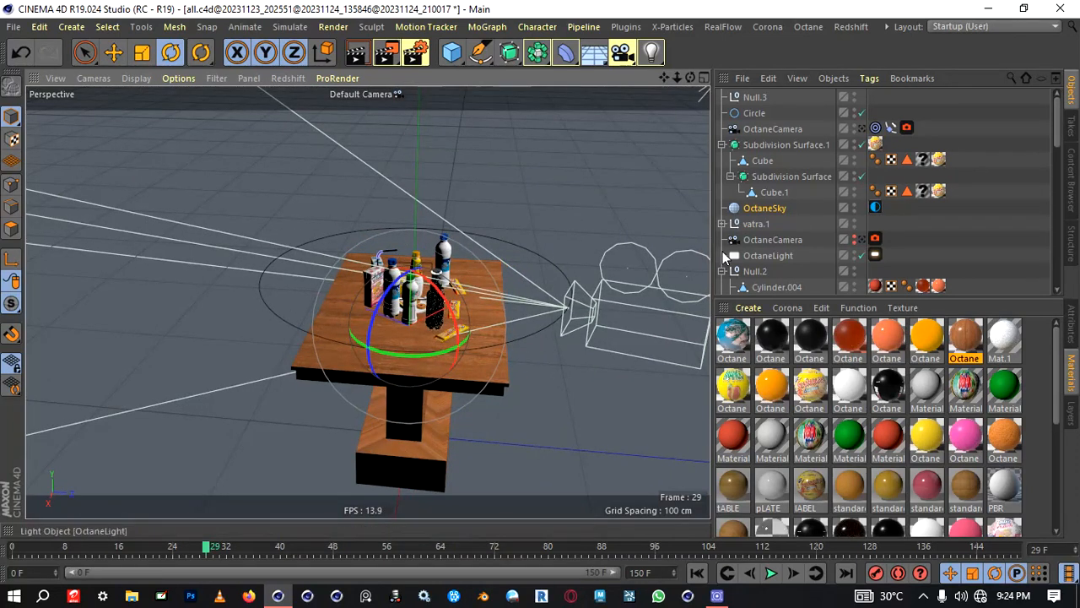
Show the Align to Spline tag properties of the upper OctaneCamera and view the camera on its circular path
{"action": "left_click", "coordinate": [890, 127]}
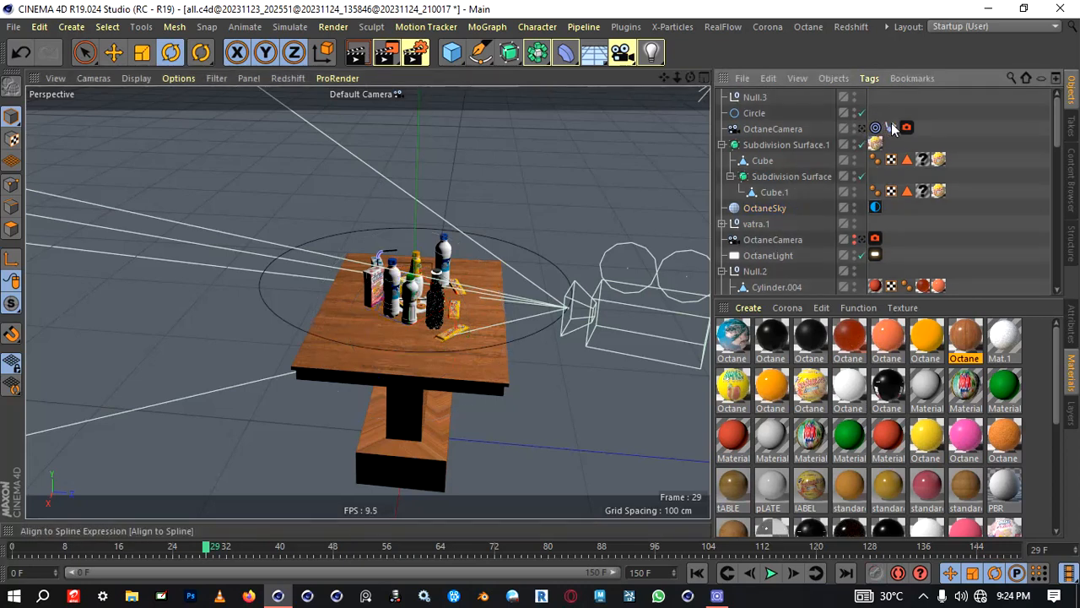
{"action": "left_click", "coordinate": [1071, 325]}
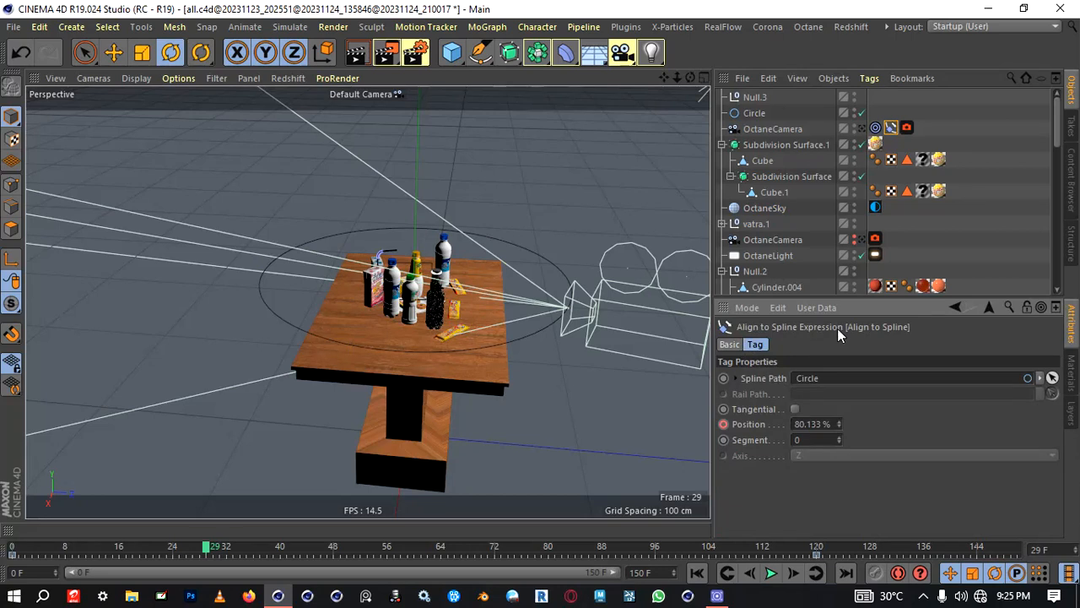
{"action": "left_click_drag", "start_coordinate": [640, 338], "coordinate": [579, 312], "text": "alt"}
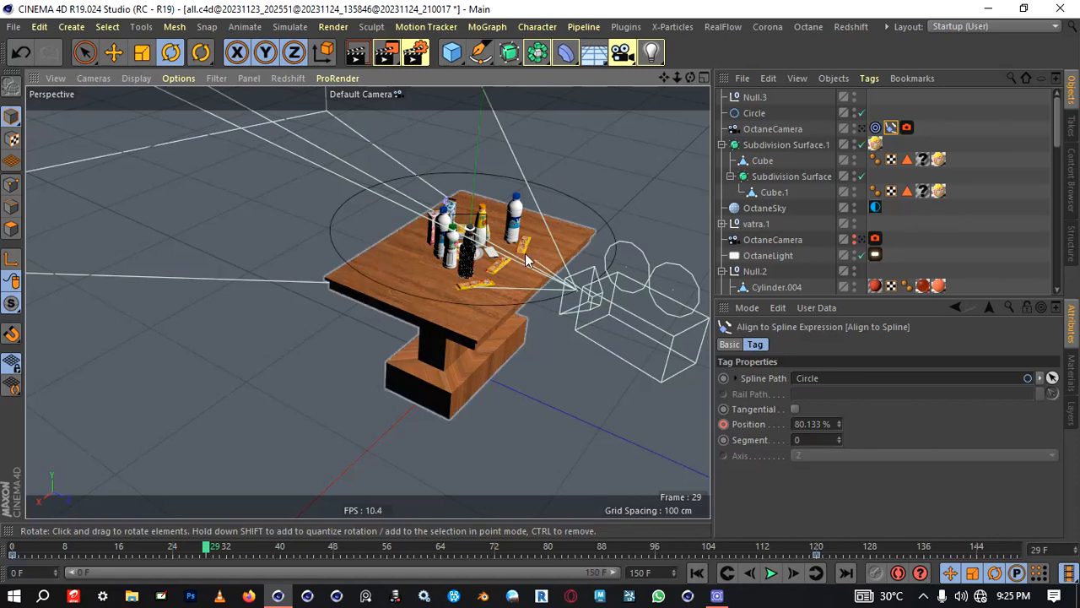